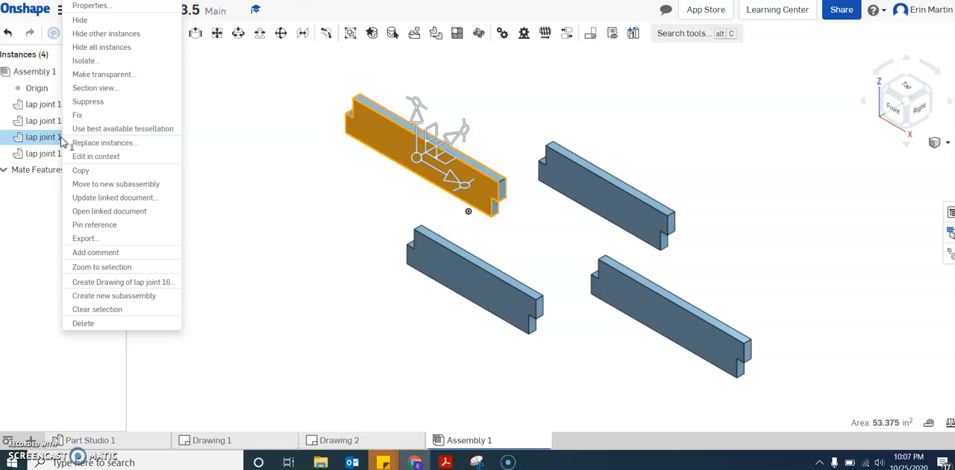
click(81, 115)
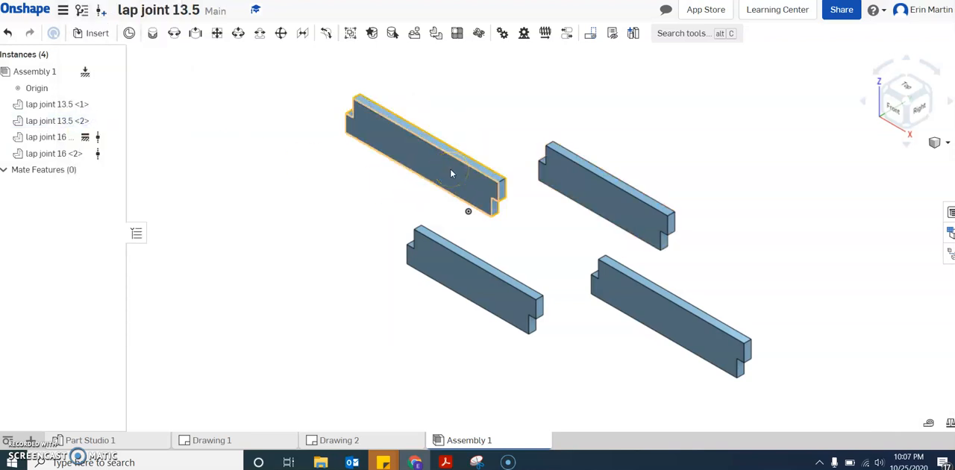
right_click(48, 138)
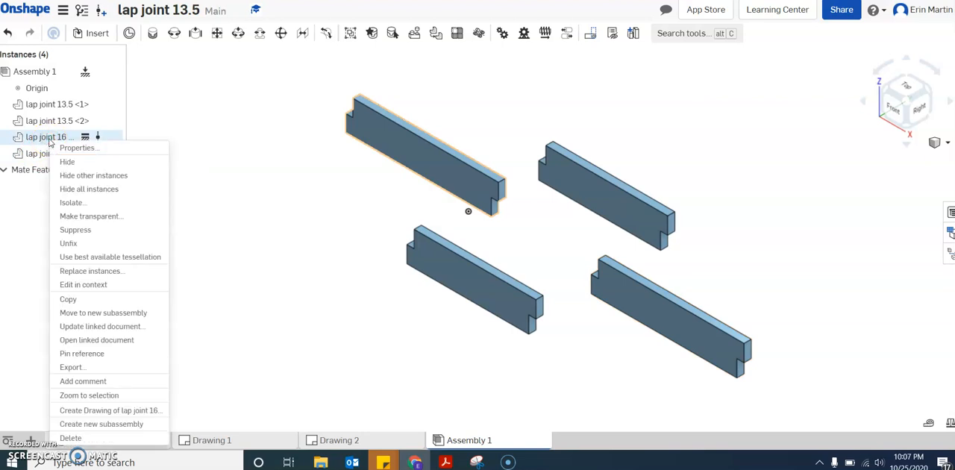
click(74, 239)
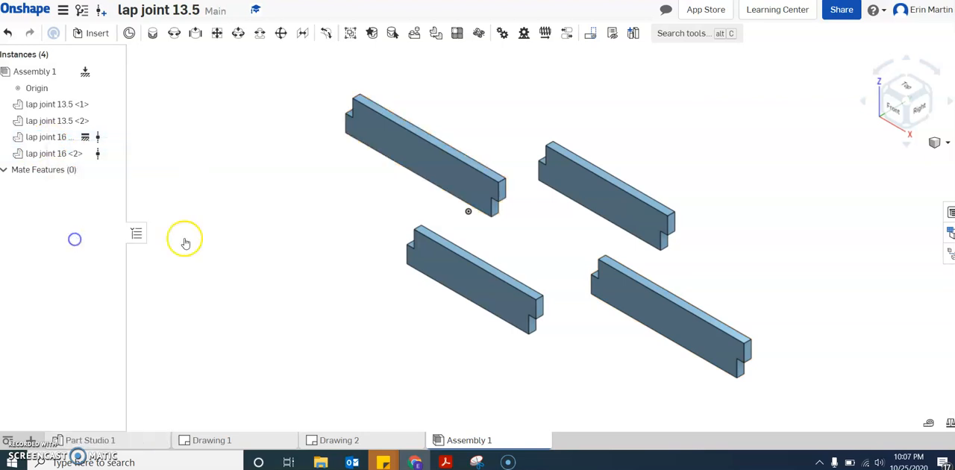
Move the front lap joint 13.5 <1> board farther away from the other boards and fix it in place.
drag(389, 261, 350, 257)
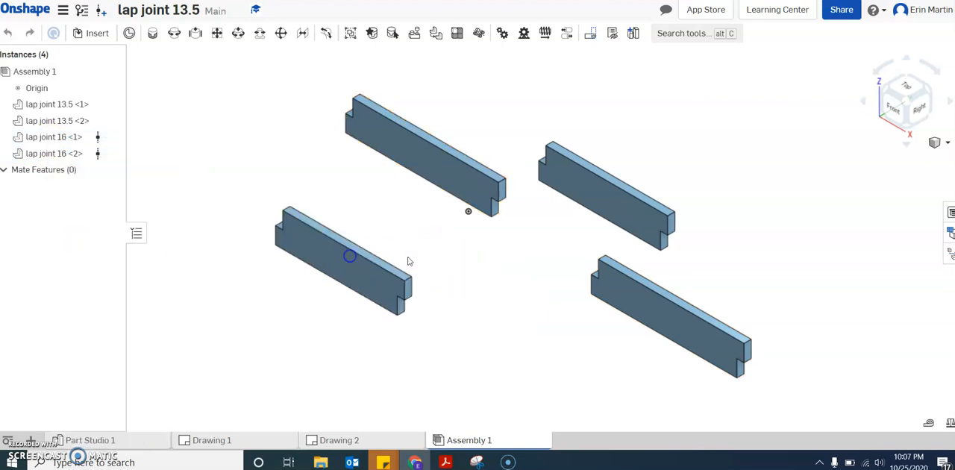
click(356, 260)
right_click(50, 109)
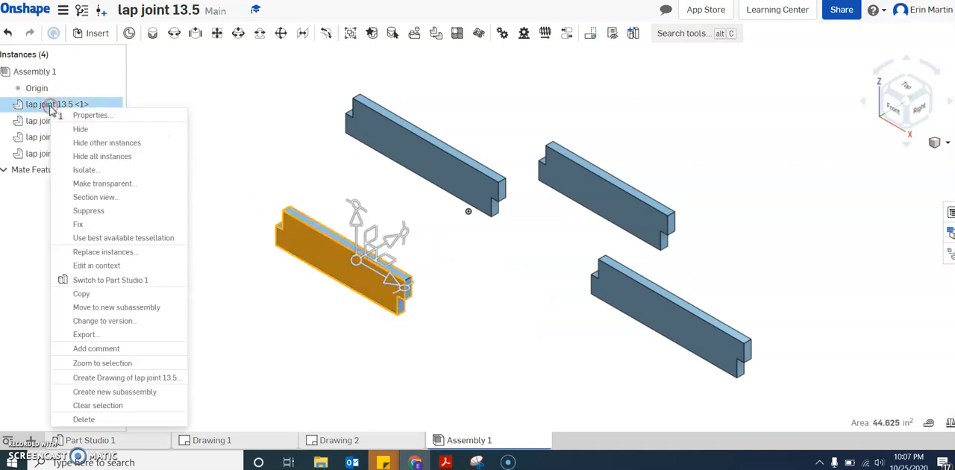
click(107, 218)
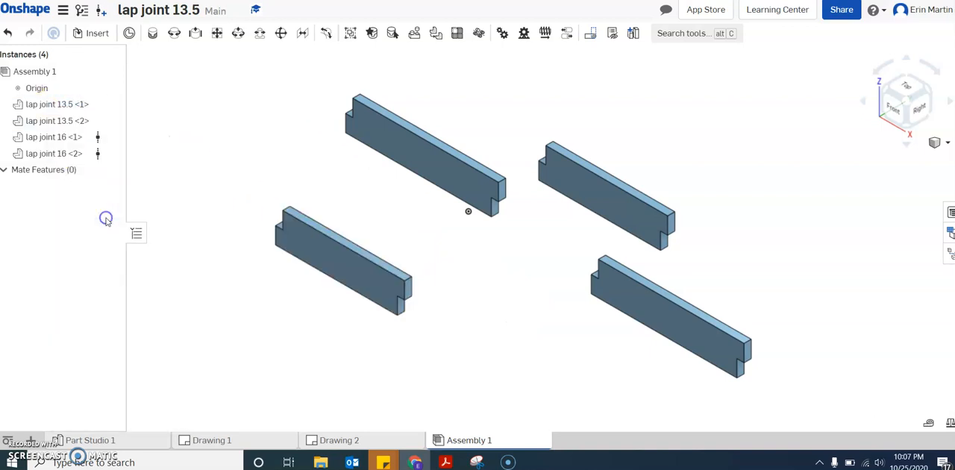
Rotate the lap joint 16 <1> board 90 degrees about the vertical axis and move it behind the notched end of the fixed board.
click(473, 186)
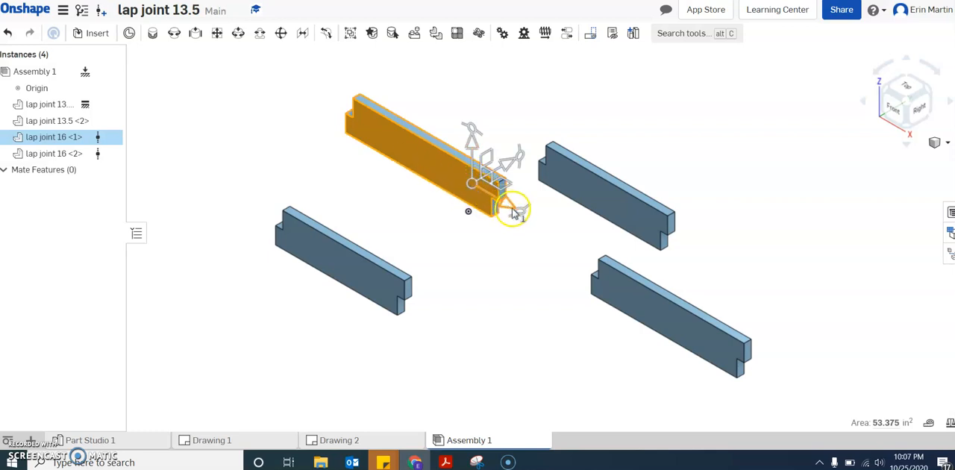
drag(523, 215, 411, 224)
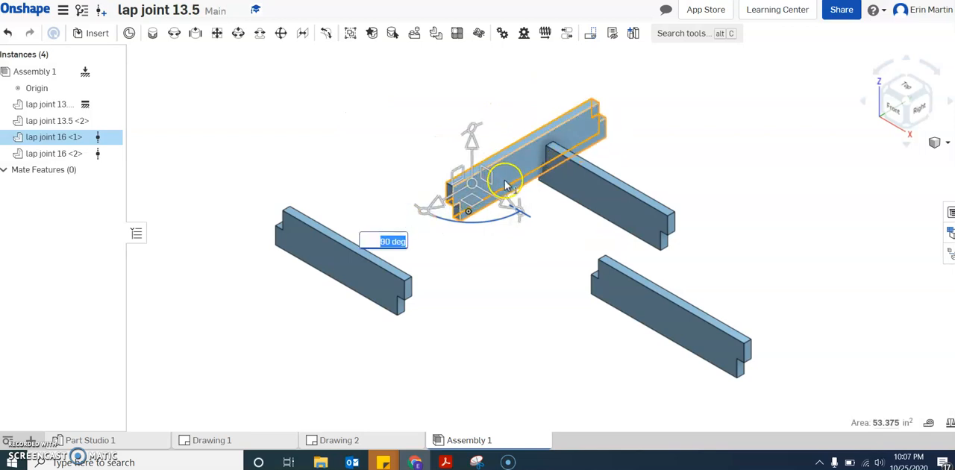
click(441, 155)
drag(441, 155, 326, 150)
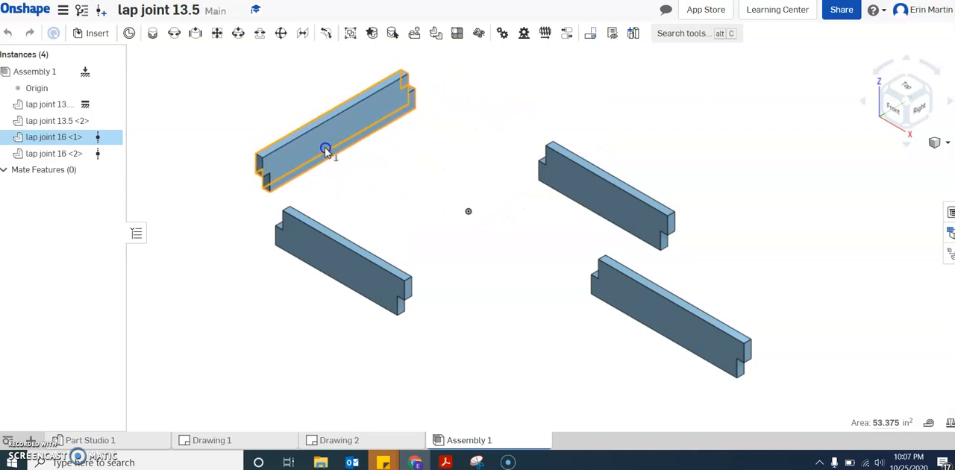
Join lap joint 16 <1> to the fixed lap joint 13.5 <1> with a Fastened mate at the matching upper corners of their notched ends.
click(153, 33)
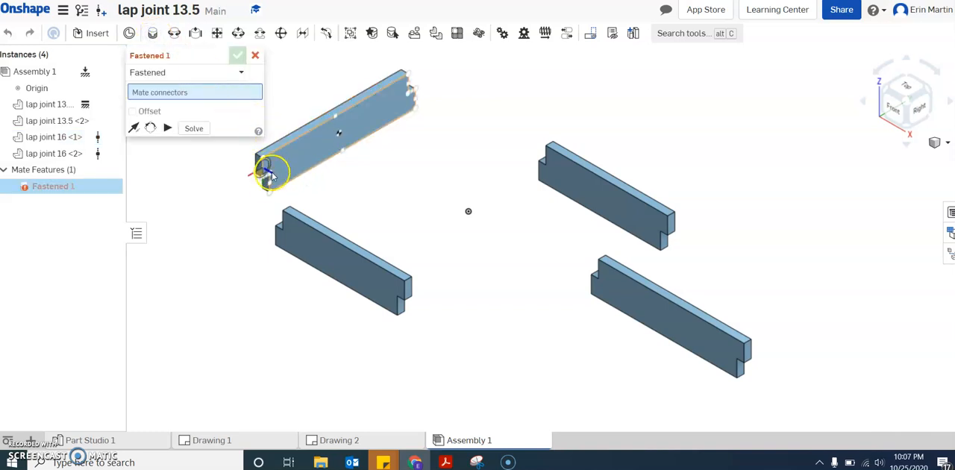
scroll(271, 168, up, 3)
scroll(272, 165, down, 4)
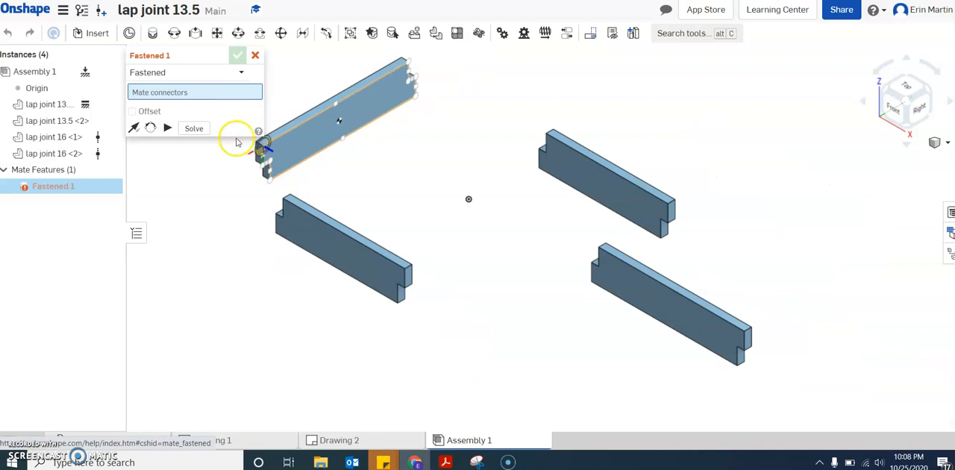
scroll(341, 154, down, 3)
scroll(309, 151, up, 4)
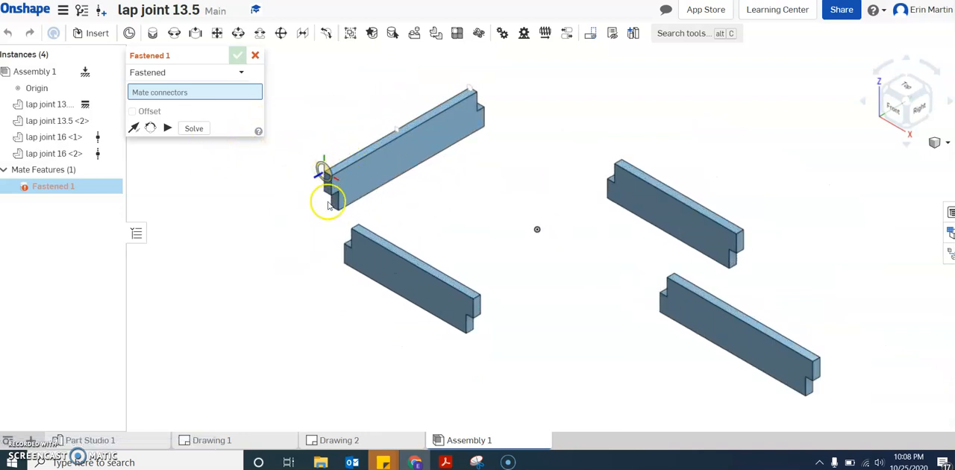
scroll(331, 195, up, 3)
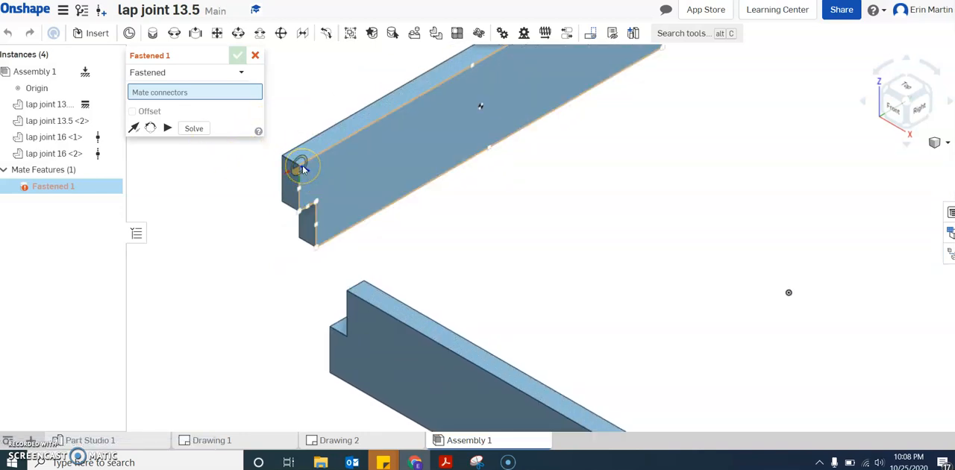
click(302, 169)
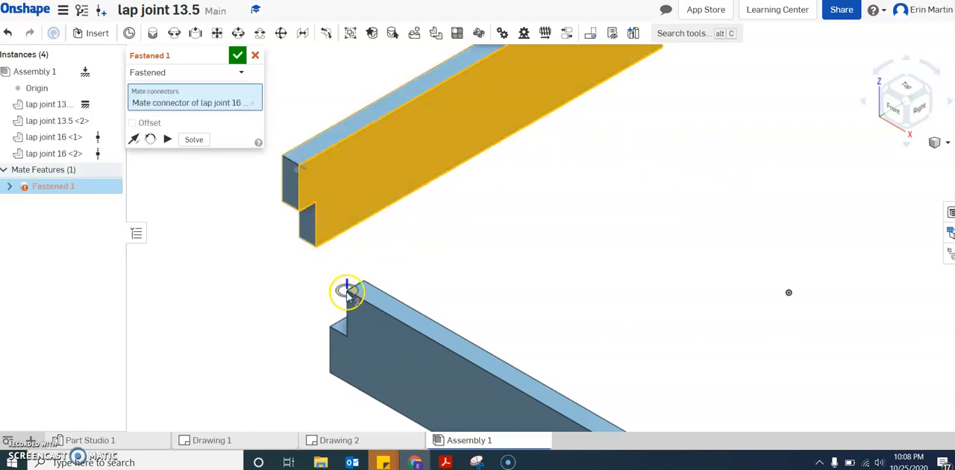
click(949, 109)
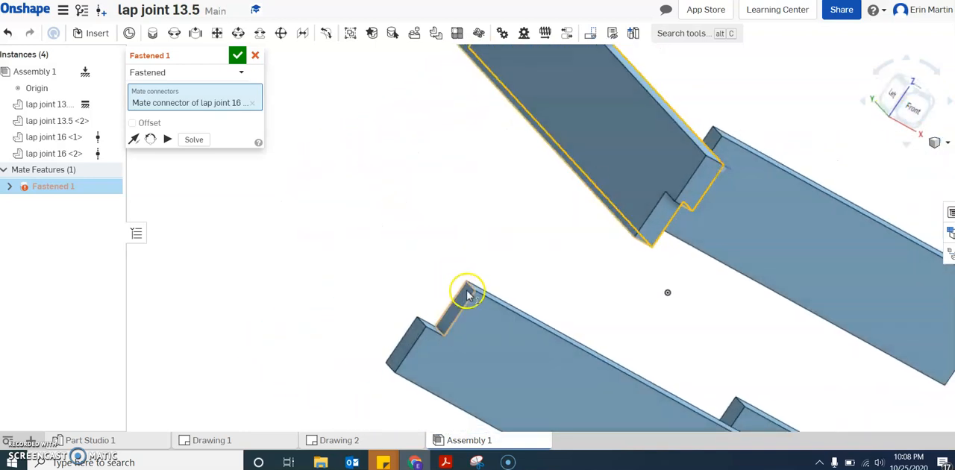
click(475, 293)
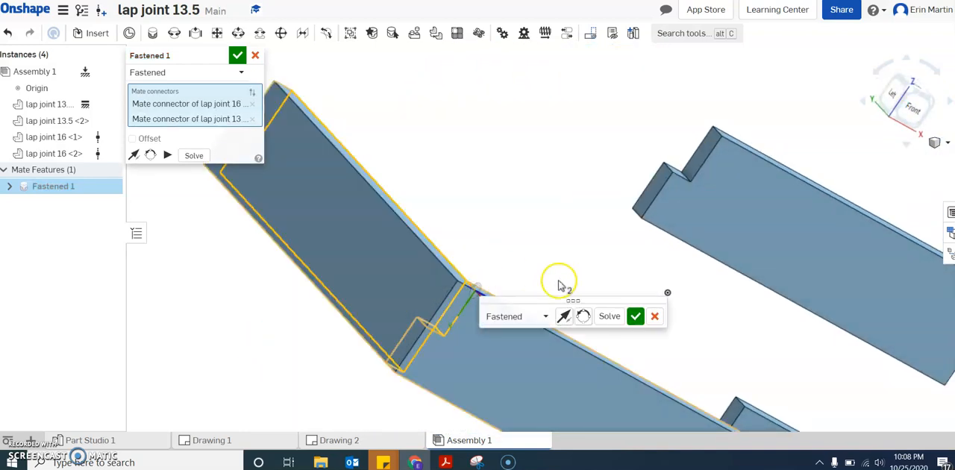
click(636, 315)
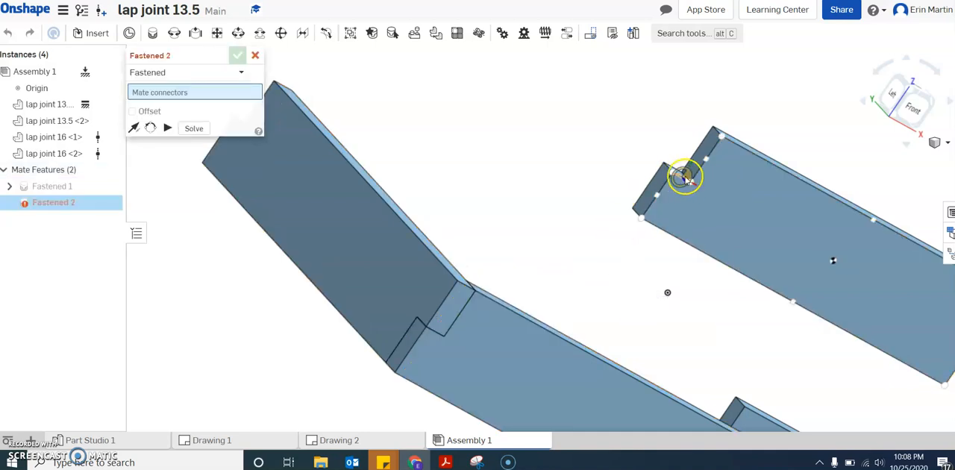
click(947, 145)
click(924, 160)
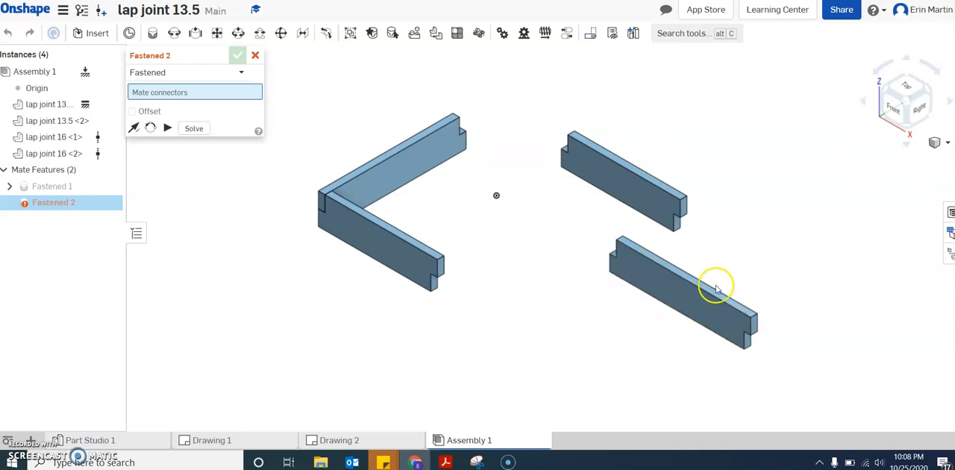
click(683, 295)
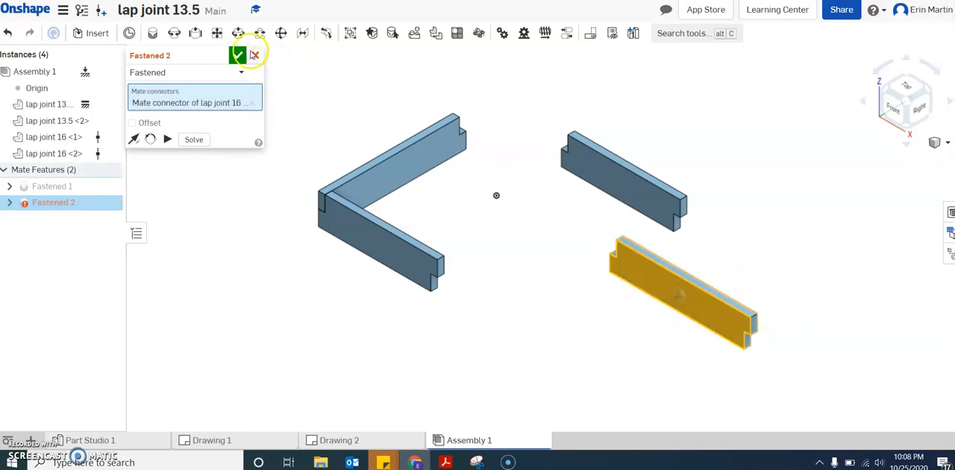
click(255, 55)
Reposition the lap joint 16 <2> board and rotate it 90 degrees so it runs parallel to the other lap joint 16 board.
click(695, 301)
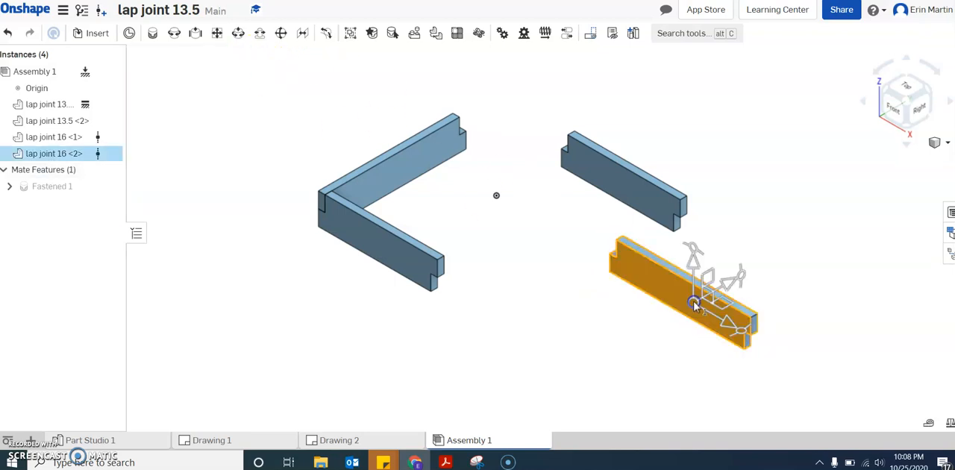
drag(752, 340, 732, 286)
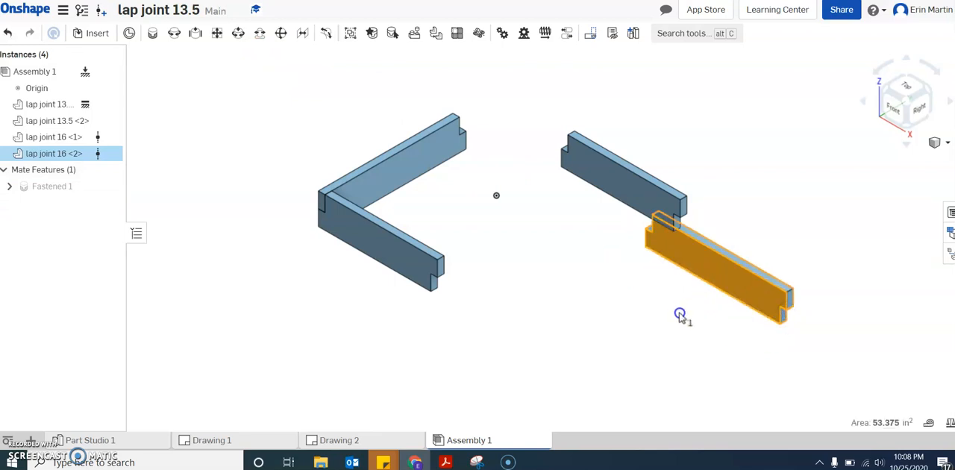
click(717, 269)
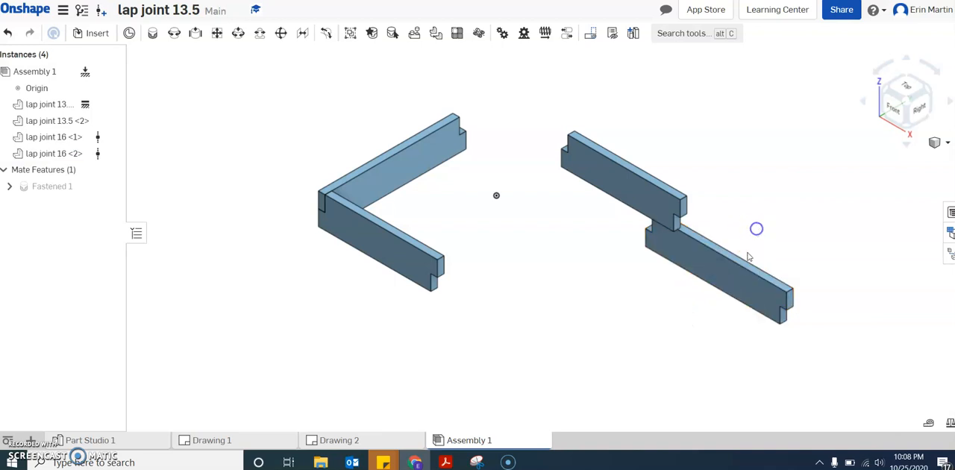
click(731, 284)
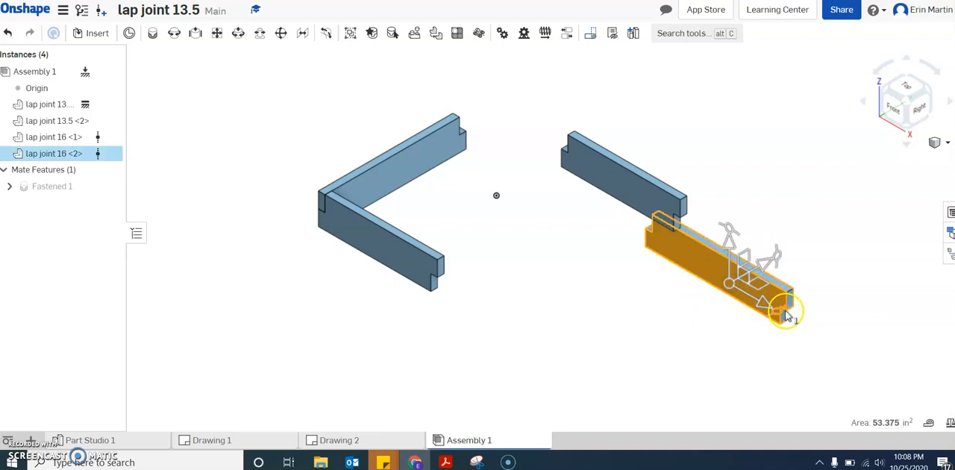
drag(795, 312, 824, 247)
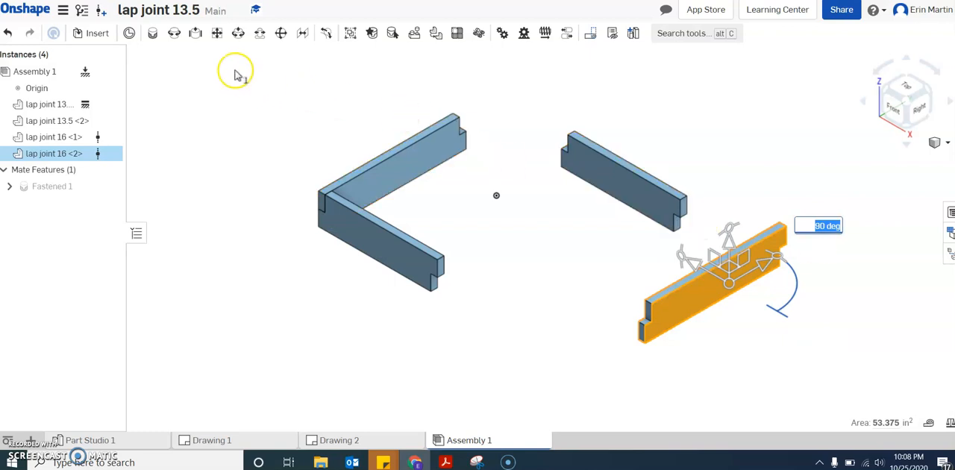
Start a Fastened mate and set its first connector at the outer lower corner of the fixed board's free notched end.
click(153, 35)
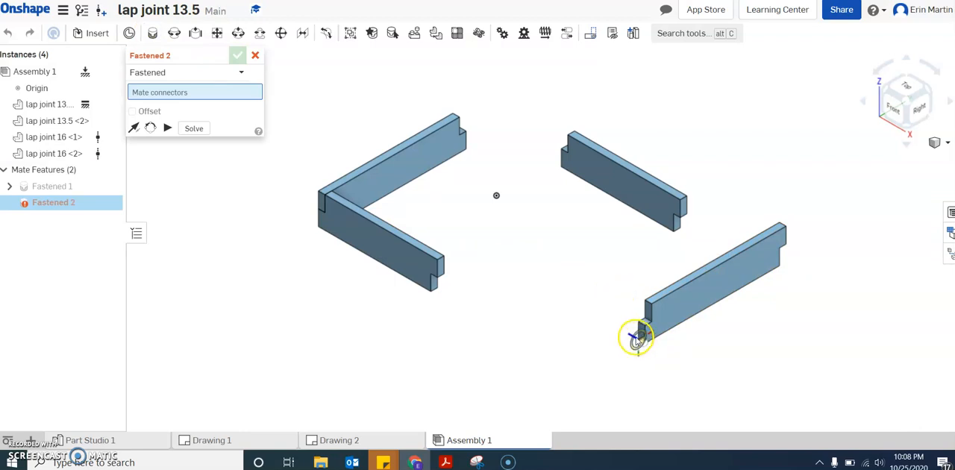
click(950, 103)
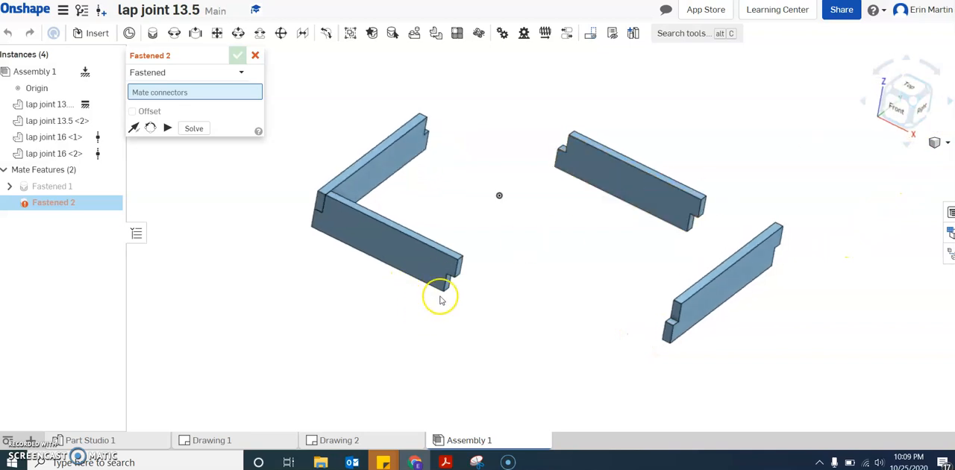
scroll(452, 292, down, 3)
scroll(448, 290, up, 8)
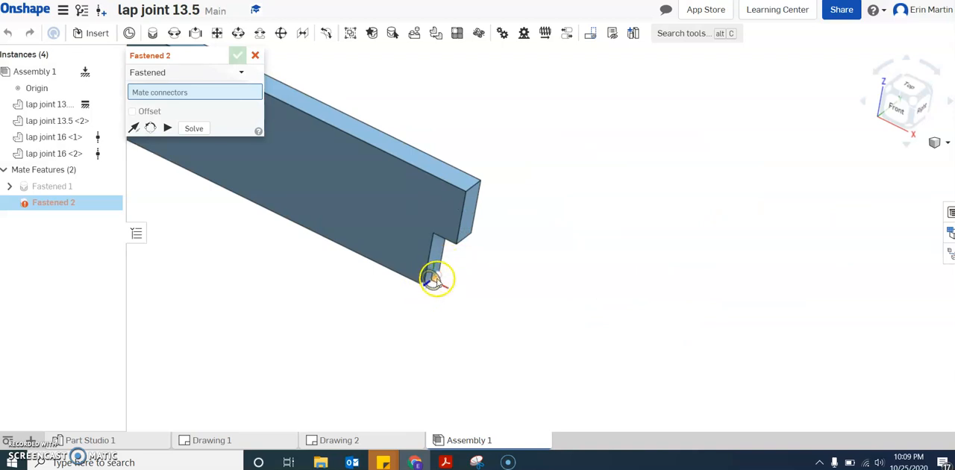
scroll(430, 275, down, 6)
scroll(552, 291, up, 2)
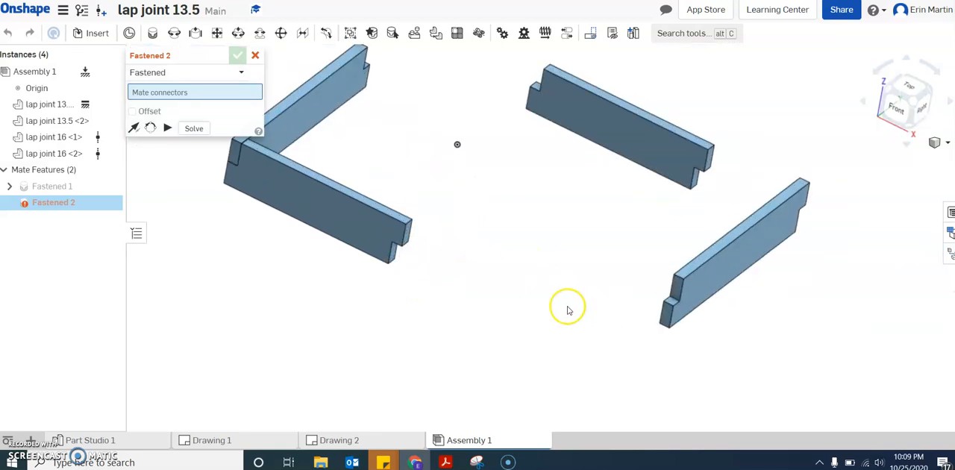
scroll(567, 310, up, 2)
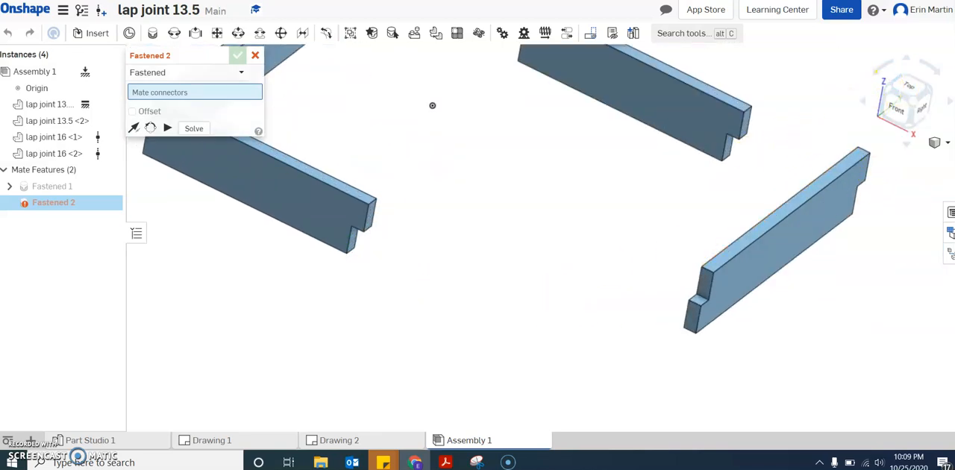
click(934, 144)
click(817, 212)
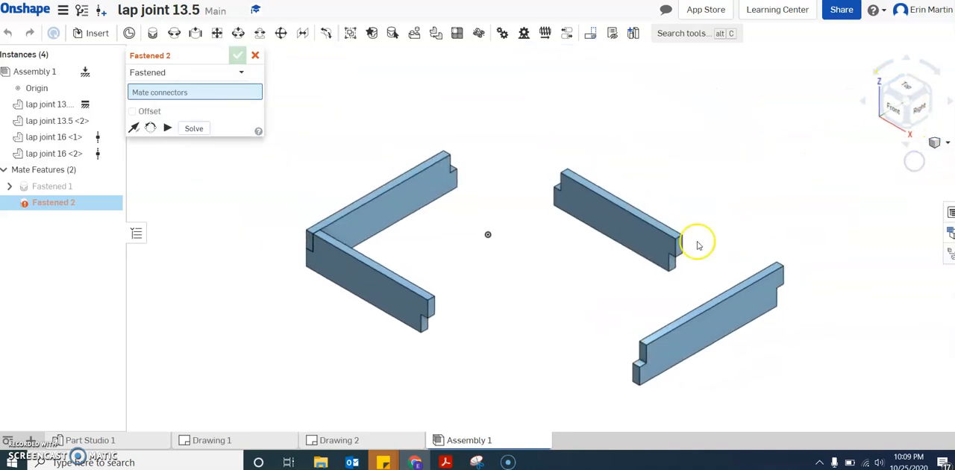
scroll(426, 327, up, 6)
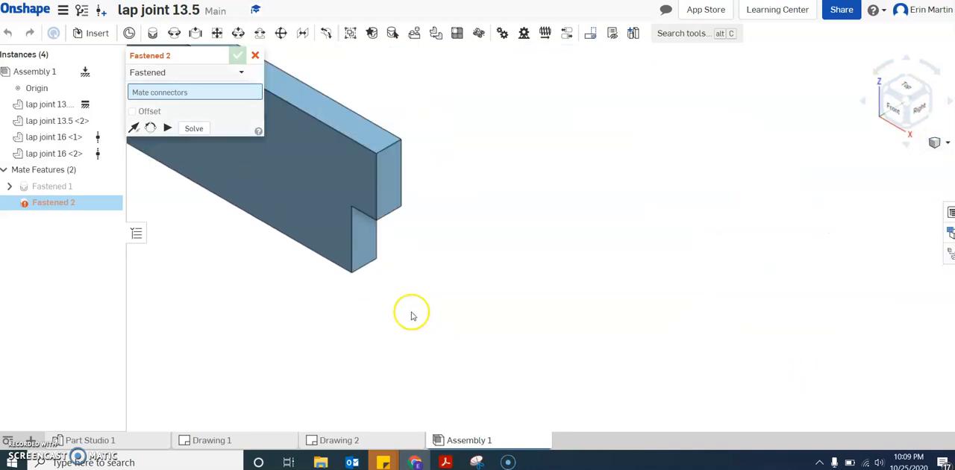
click(355, 270)
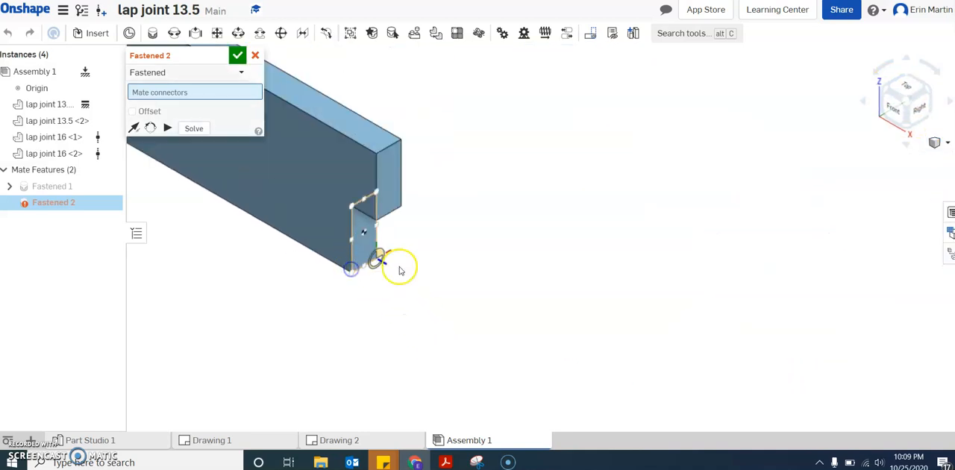
Complete the Fastened mate by joining the matching lower corner of lap joint 16 <2>'s notched end to the fixed board.
scroll(418, 265, down, 6)
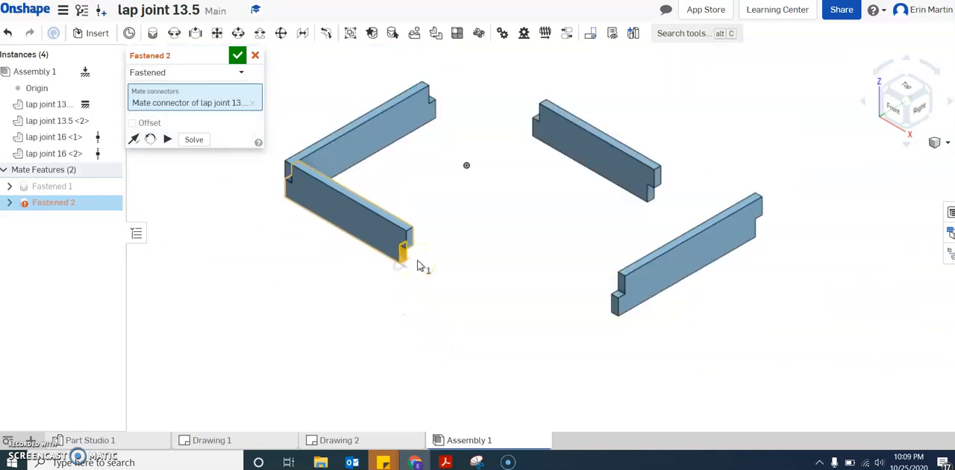
click(948, 102)
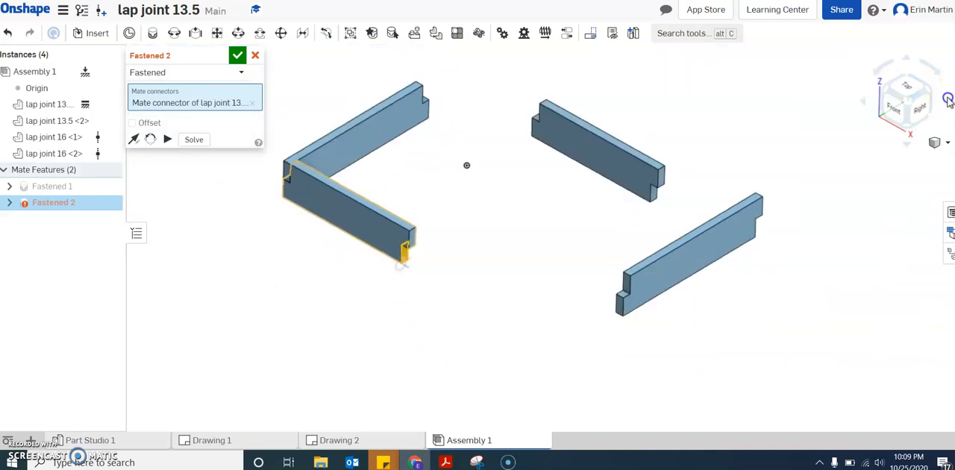
click(948, 101)
click(948, 101)
click(949, 101)
scroll(646, 306, up, 5)
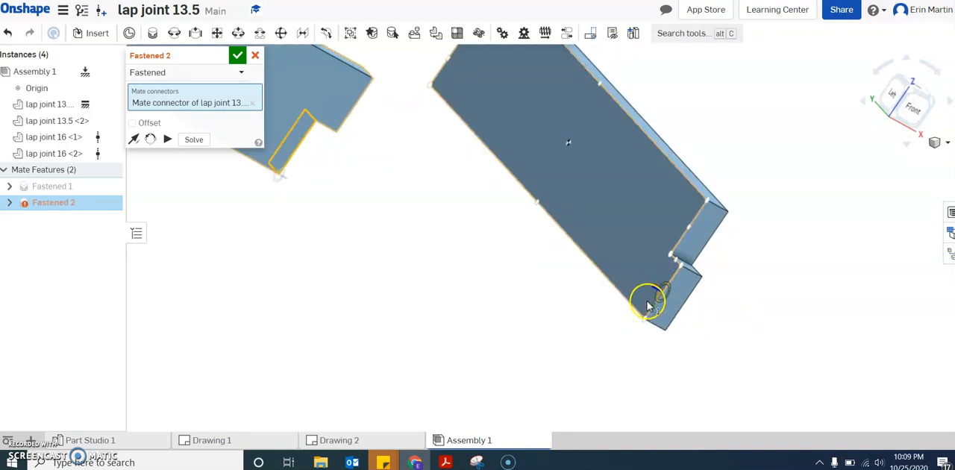
click(641, 317)
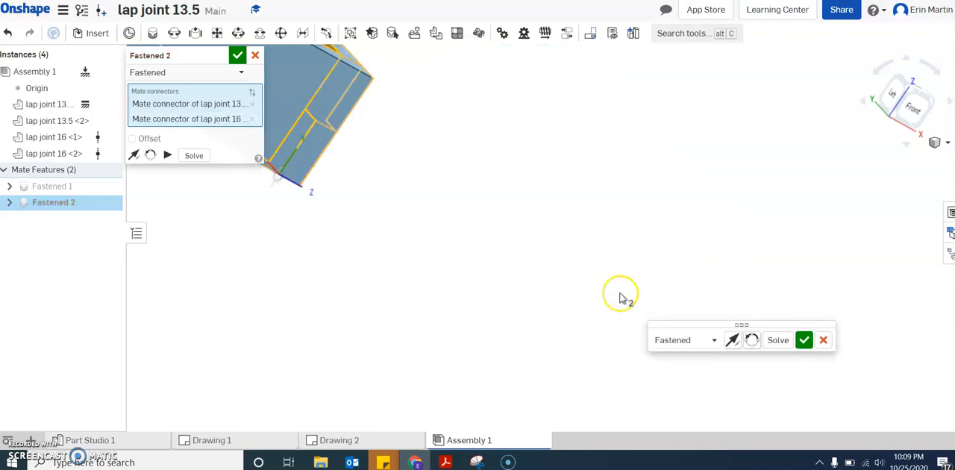
click(805, 340)
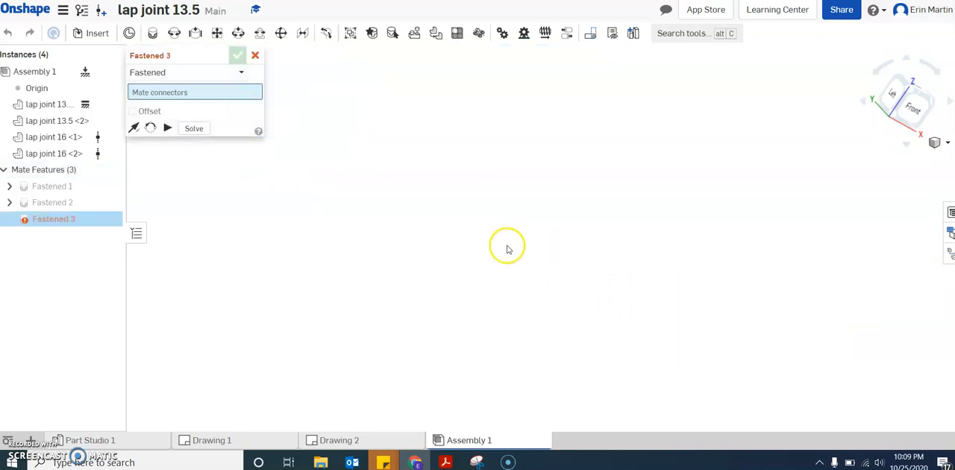
Solve and close the third Fastened mate without assigning any mate connectors.
scroll(517, 251, down, 2)
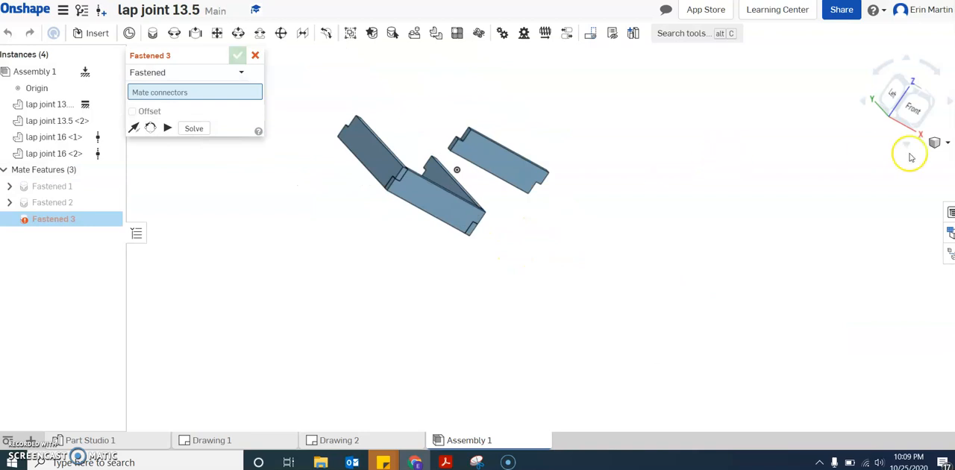
click(947, 144)
click(854, 157)
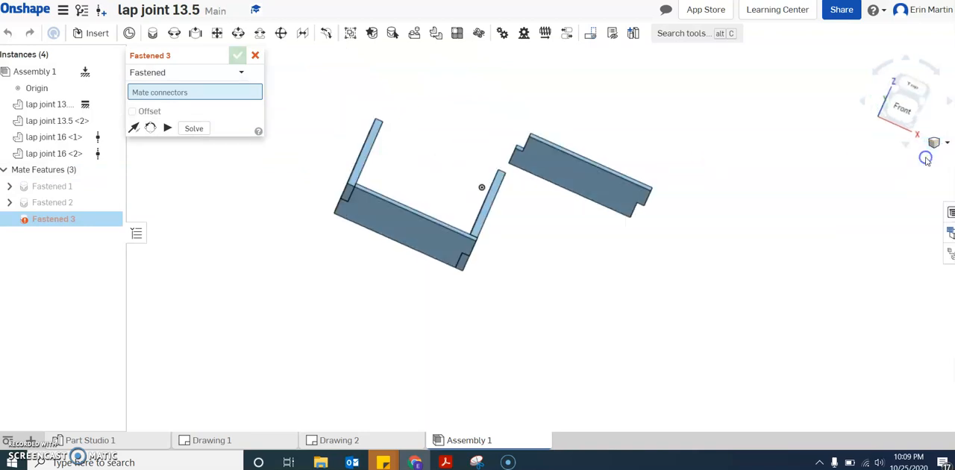
scroll(605, 160, down, 1)
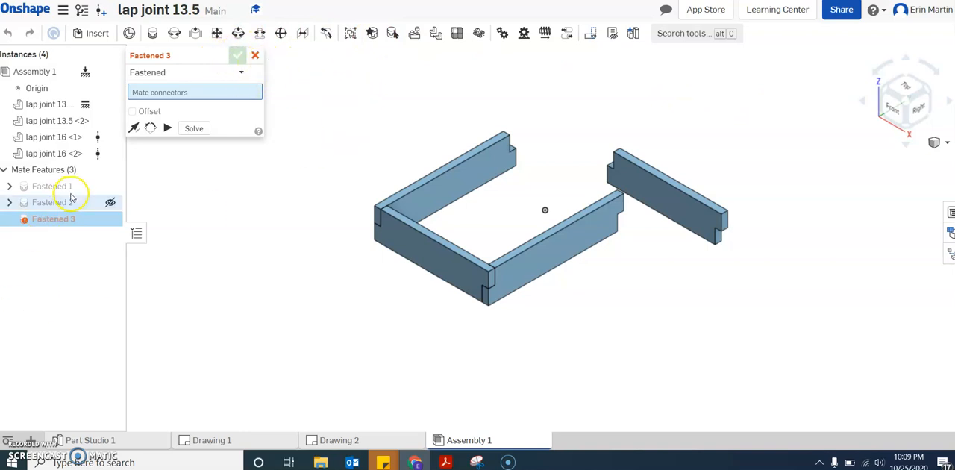
mouse_move(64, 222)
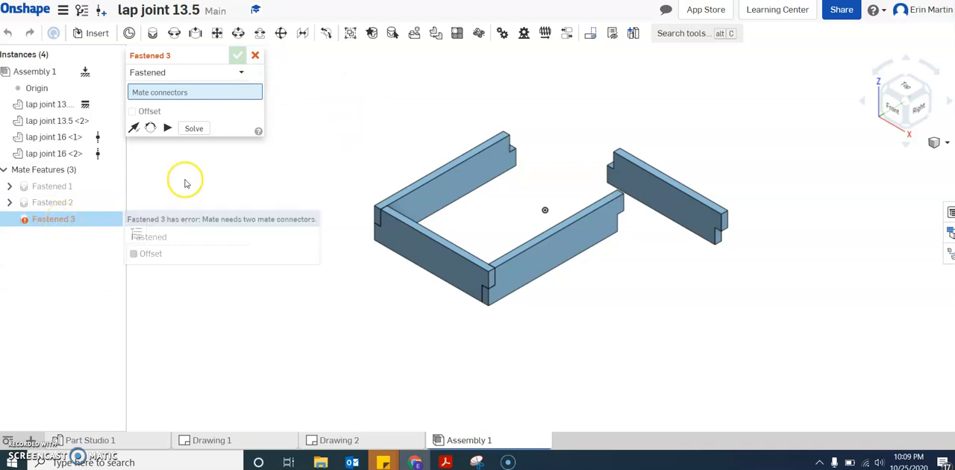
click(203, 130)
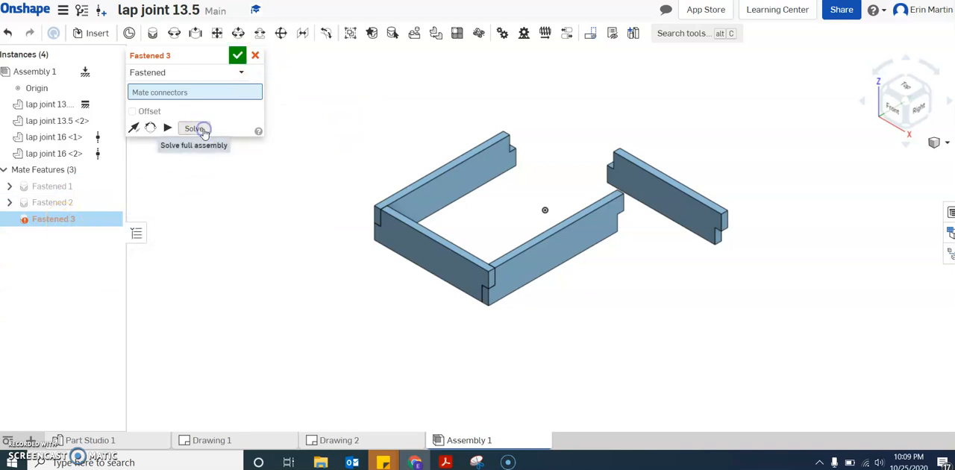
click(234, 56)
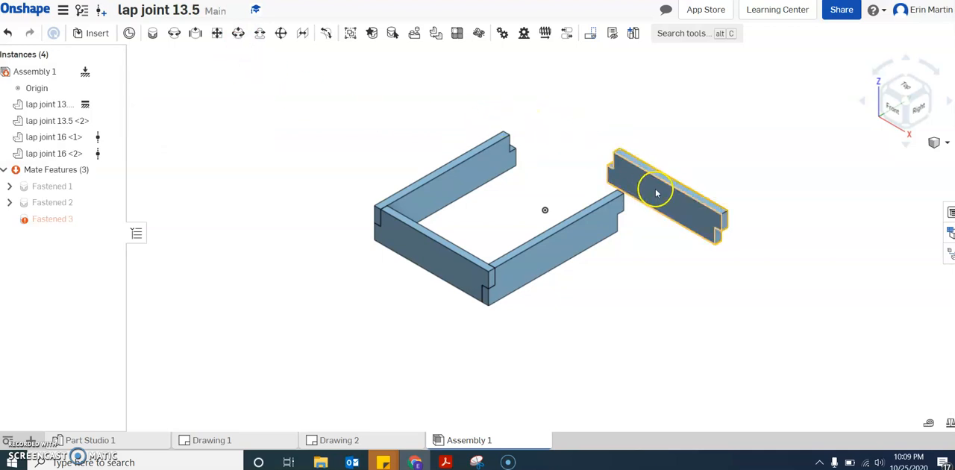
Rotate the lap joint 13.5 <2> board 180 degrees about its long axis.
scroll(712, 173, up, 2)
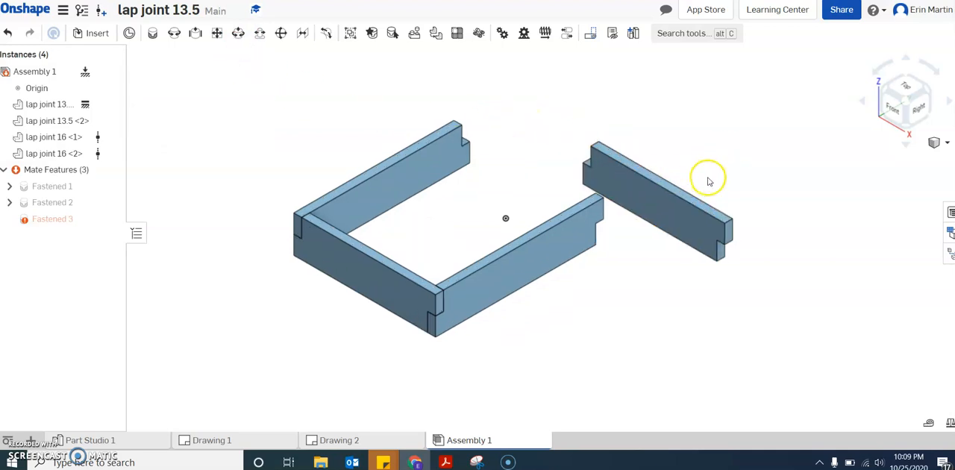
click(670, 209)
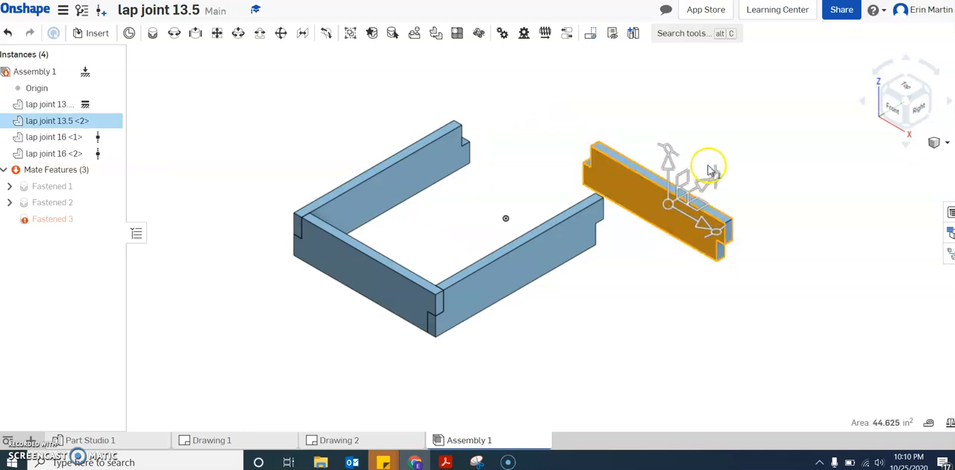
drag(713, 172, 611, 245)
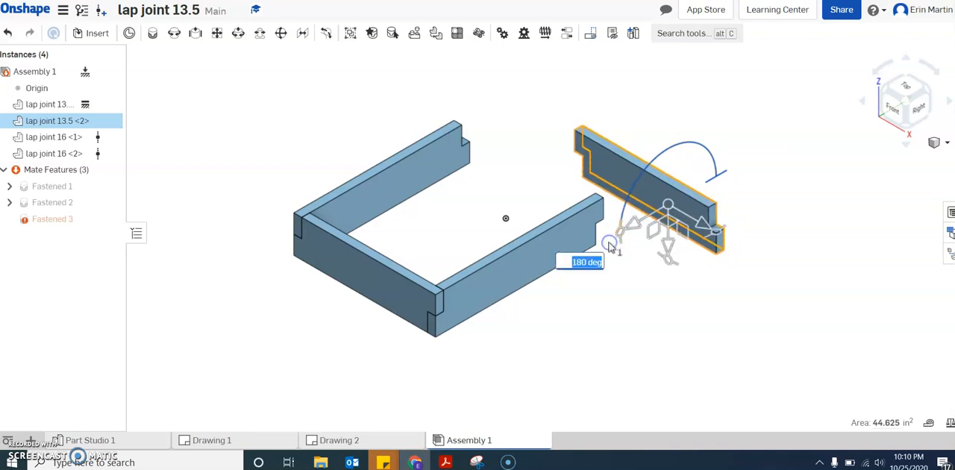
click(864, 103)
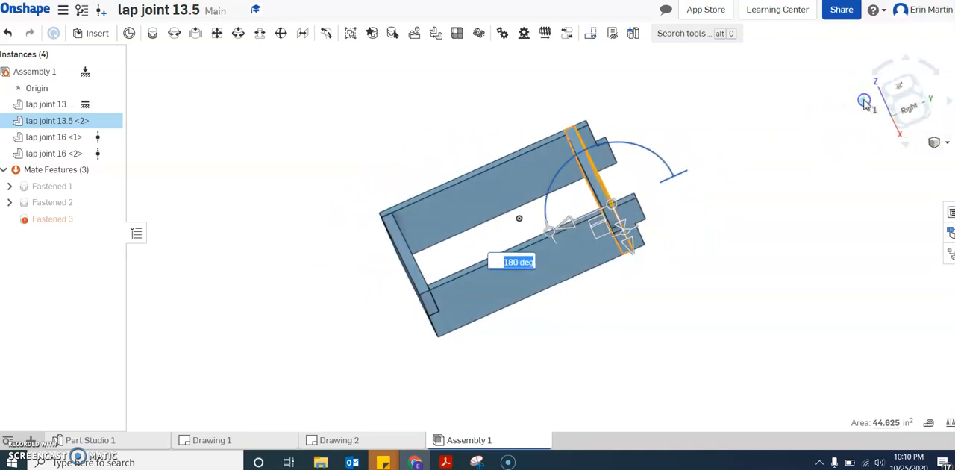
click(864, 102)
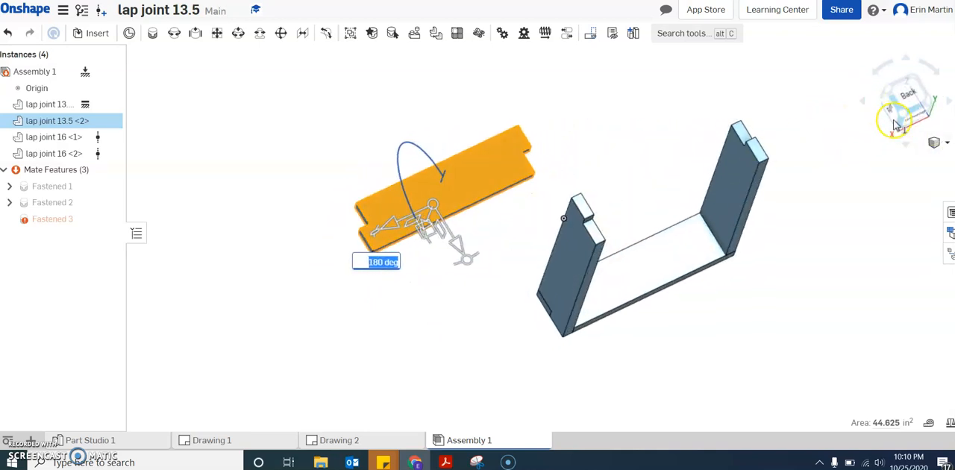
click(793, 91)
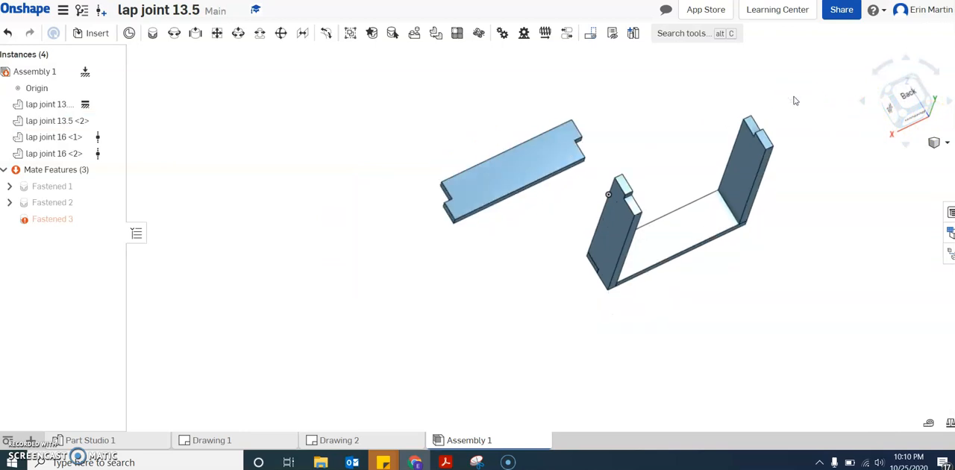
Join lap joint 13.5 <2> to the free notched end of lap joint 16 <1> with a Fastened mate at their matching outer corners.
scroll(794, 96, down, 2)
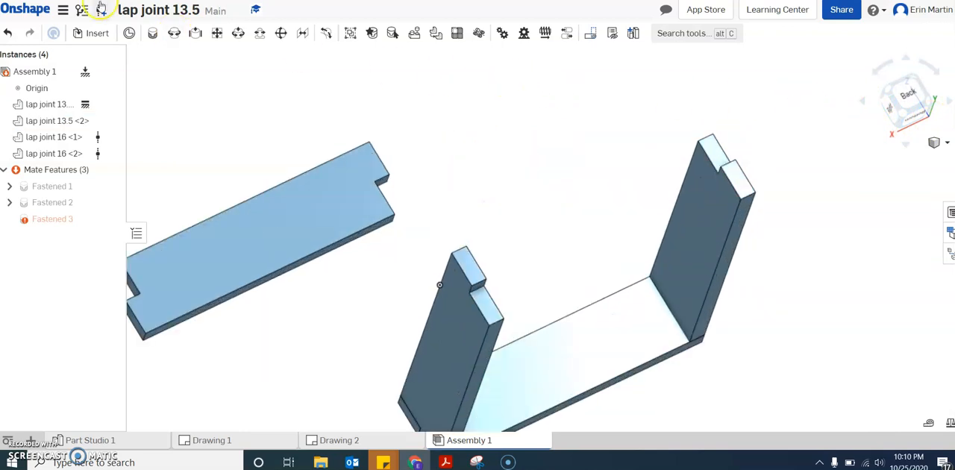
click(130, 33)
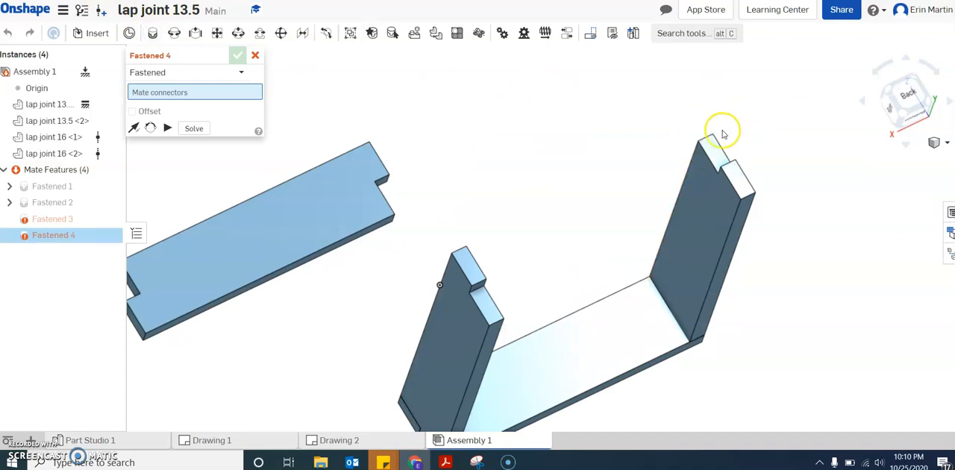
scroll(722, 154, up, 2)
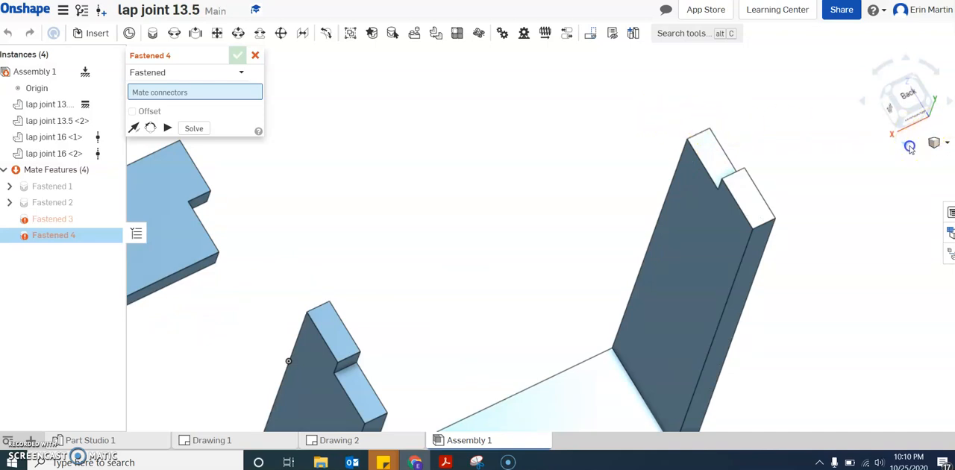
click(908, 146)
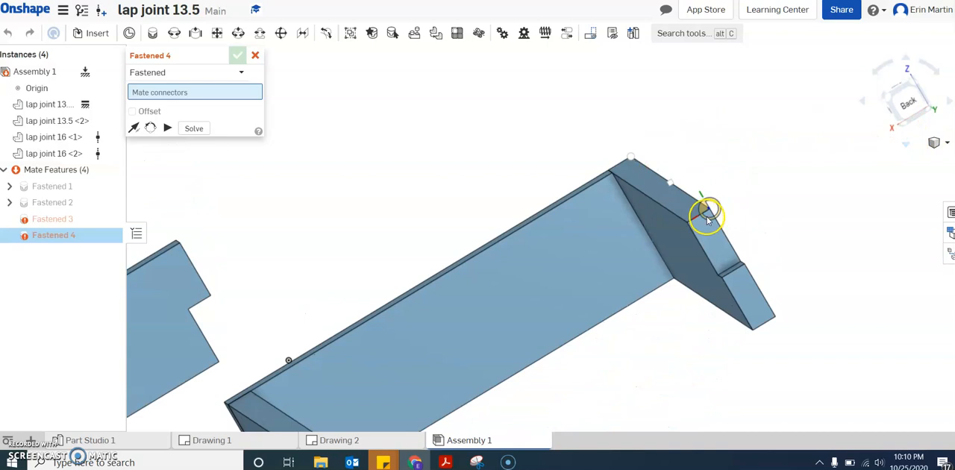
click(709, 216)
scroll(725, 178, up, 3)
scroll(724, 178, down, 7)
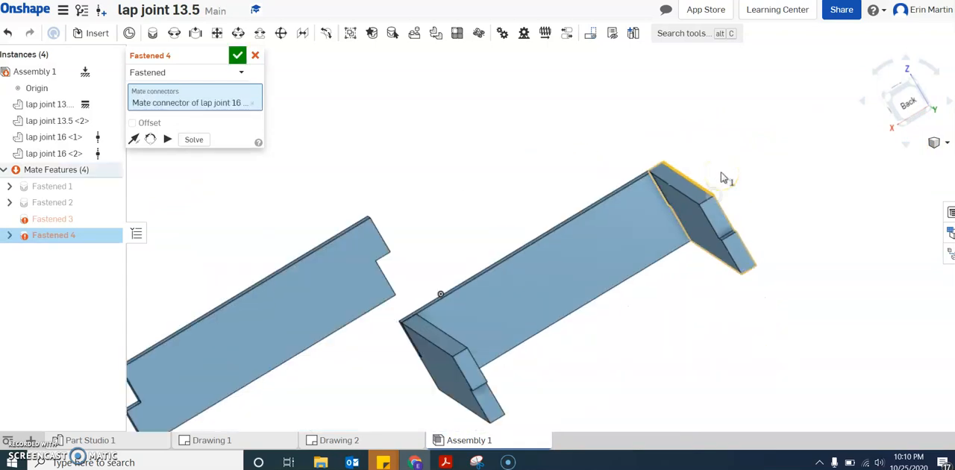
click(910, 148)
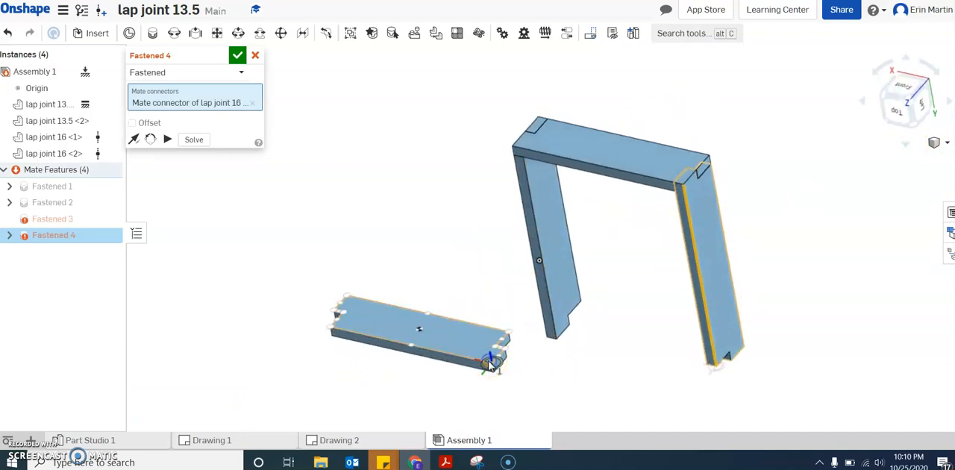
click(490, 362)
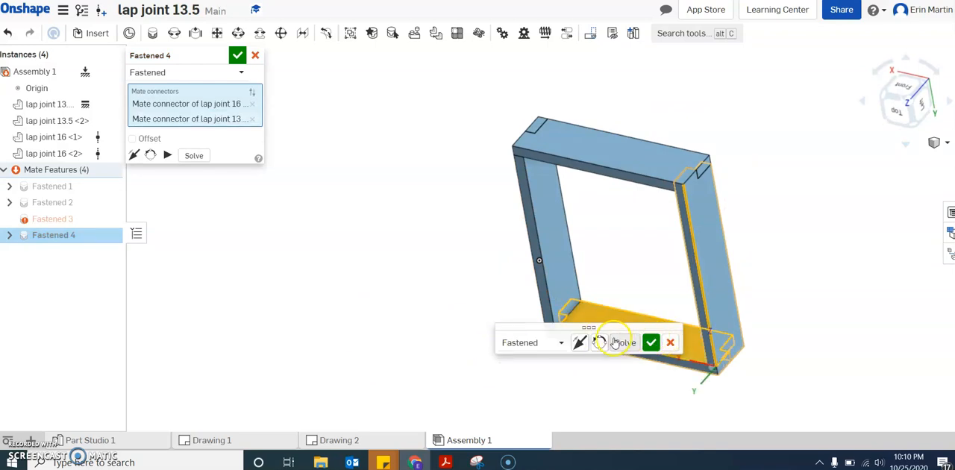
click(651, 343)
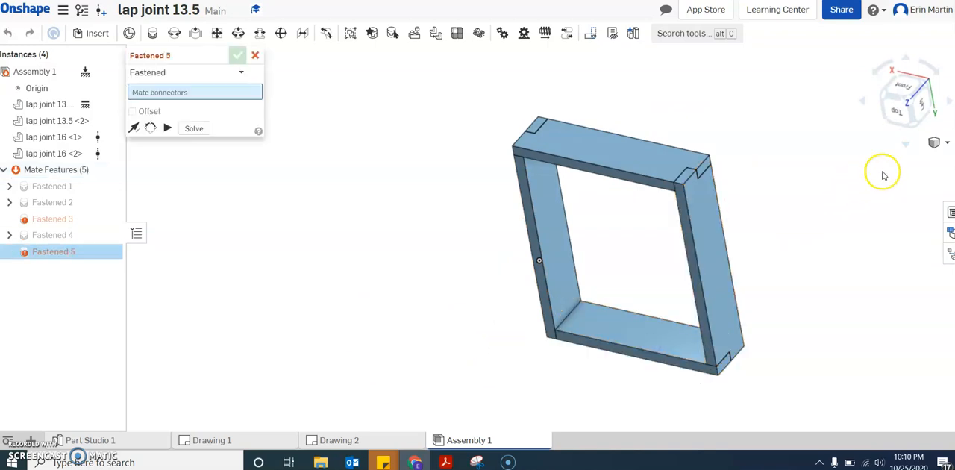
Solve the full assembly from the new Fastened mate without assigning any mate connectors.
click(932, 159)
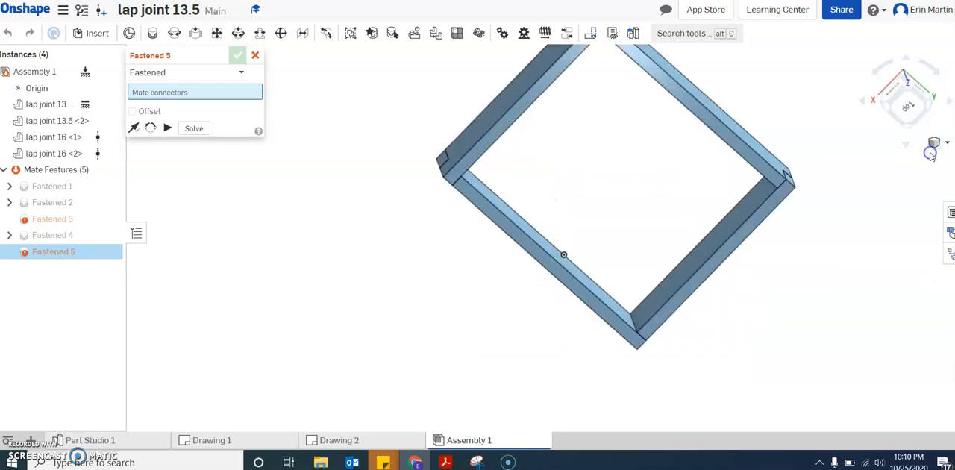
click(473, 261)
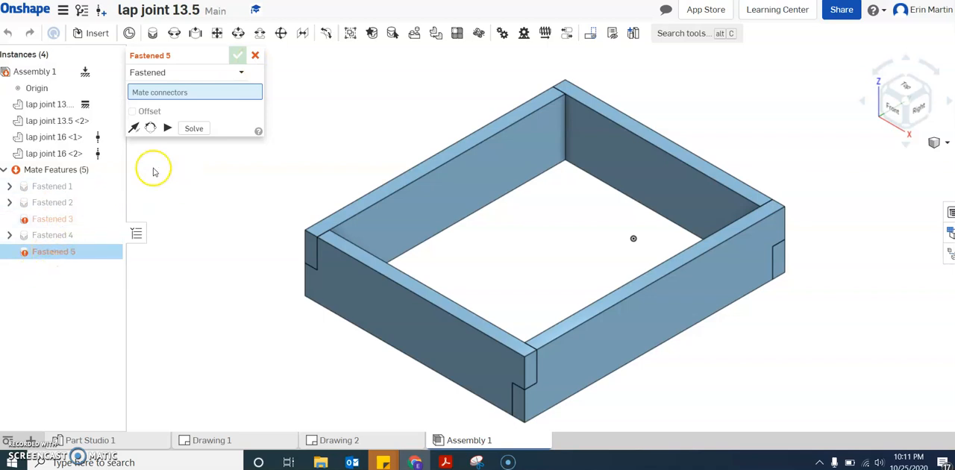
click(194, 129)
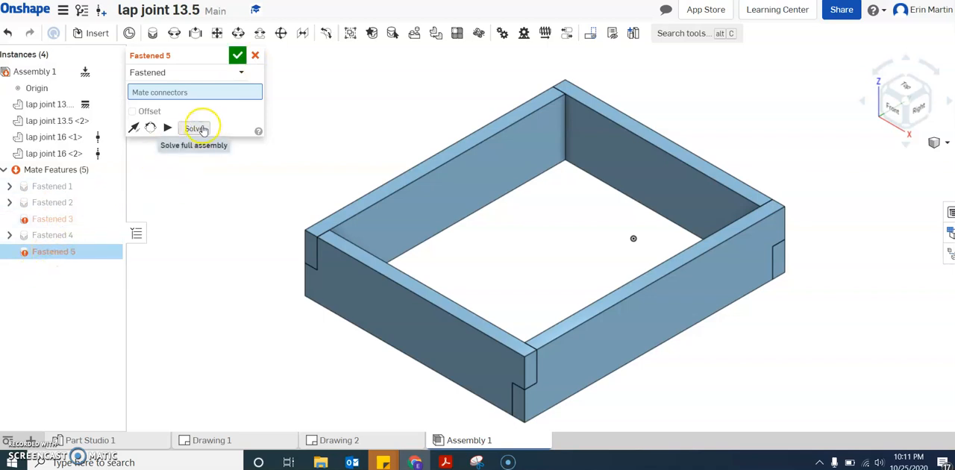
scroll(316, 141, up, 2)
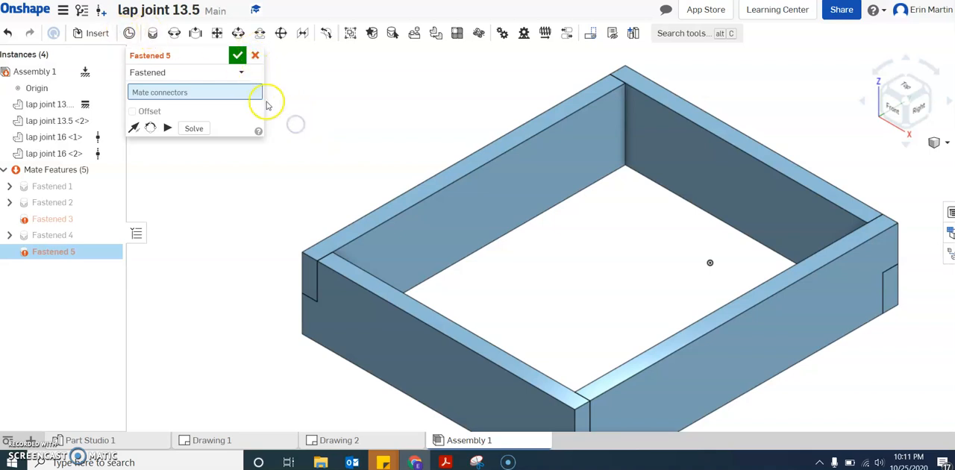
mouse_move(56, 221)
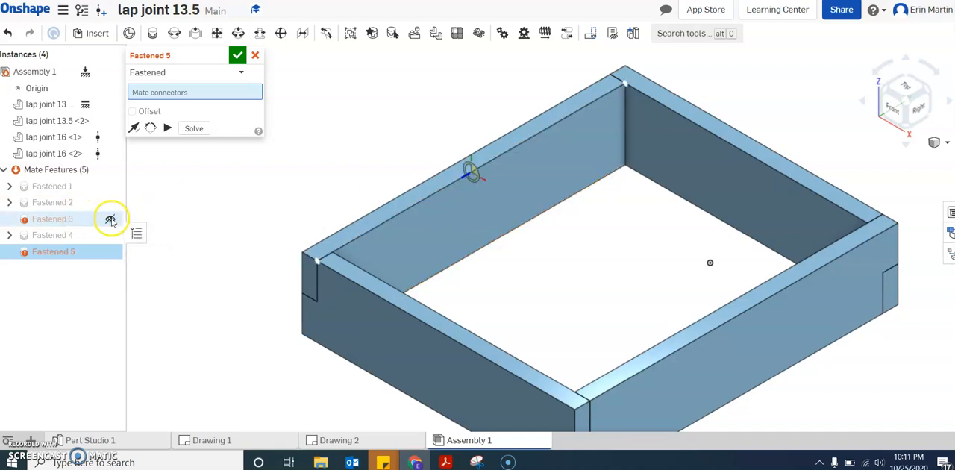
right_click(53, 218)
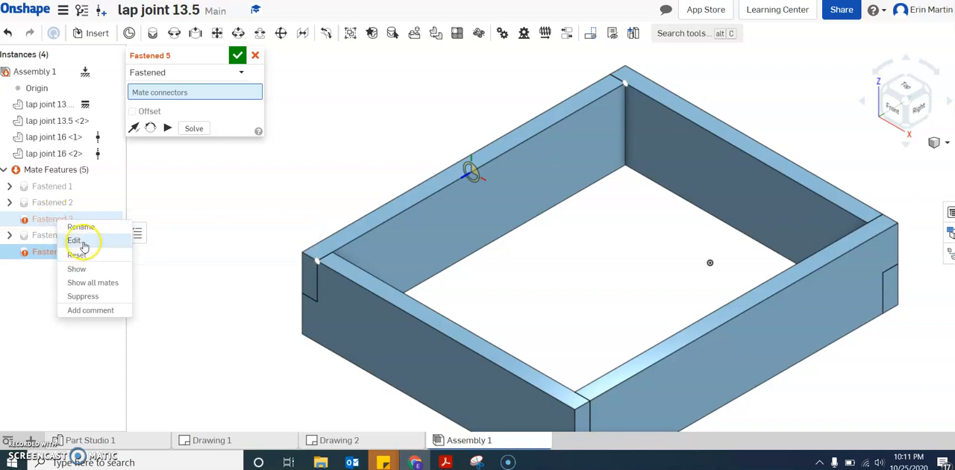
click(75, 241)
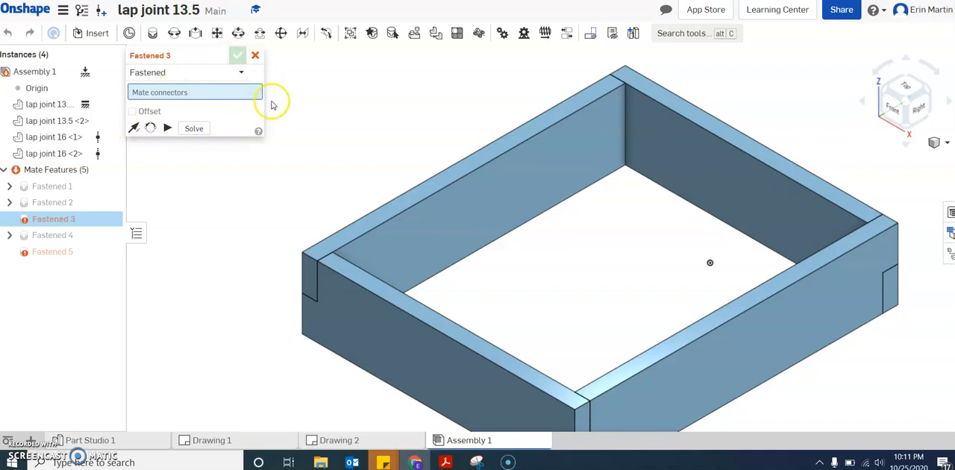
scroll(280, 123, up, 3)
scroll(283, 133, down, 4)
scroll(297, 137, down, 1)
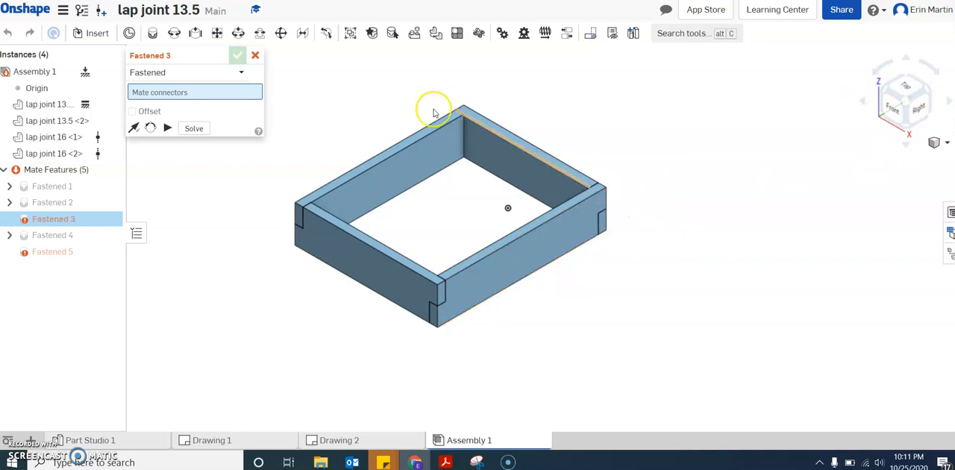
click(256, 54)
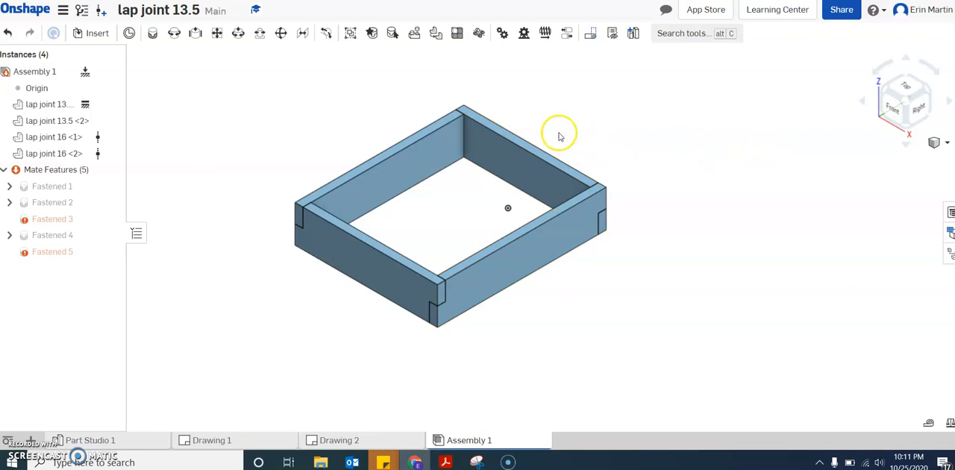
click(860, 100)
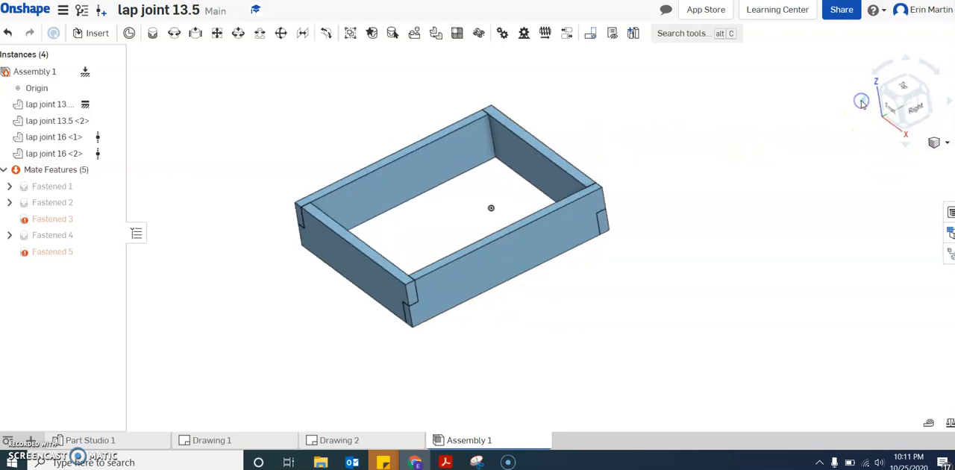
Examine the assembled frame from above, below and its sides to check how the lap joints fit at the corners.
click(904, 143)
click(905, 144)
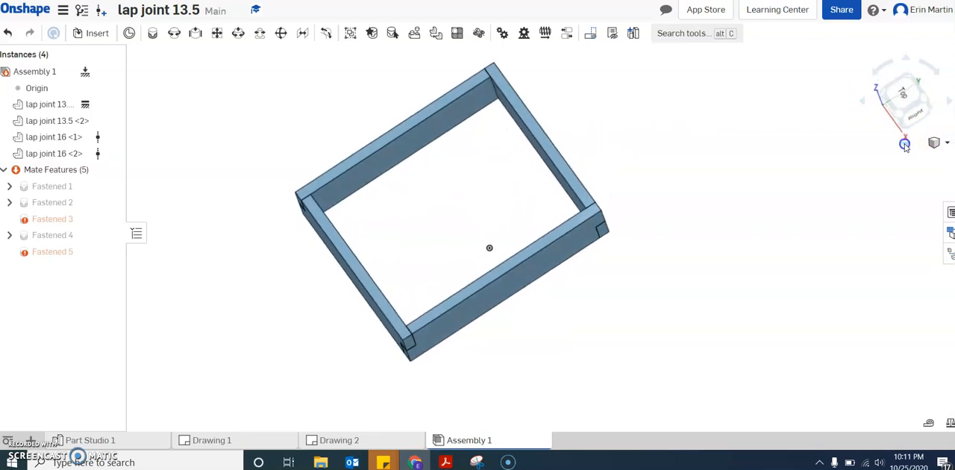
click(905, 144)
click(905, 144)
click(905, 144)
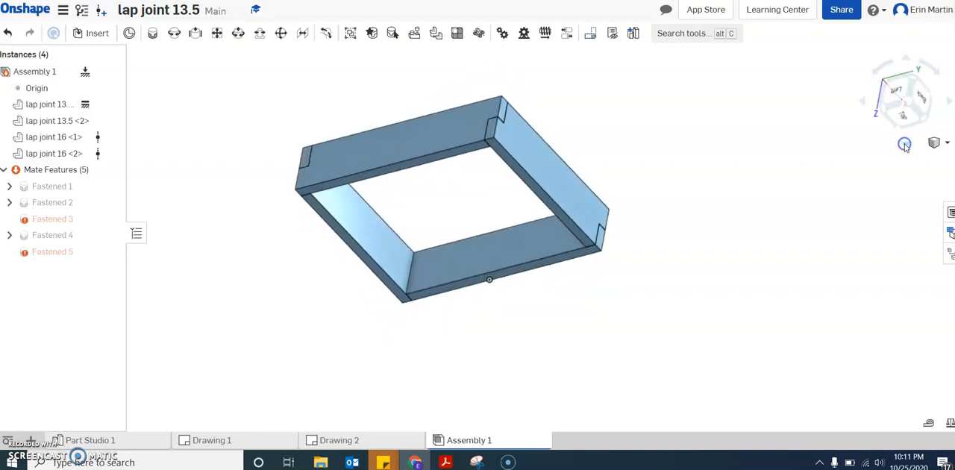
click(905, 144)
click(904, 144)
click(945, 102)
click(920, 128)
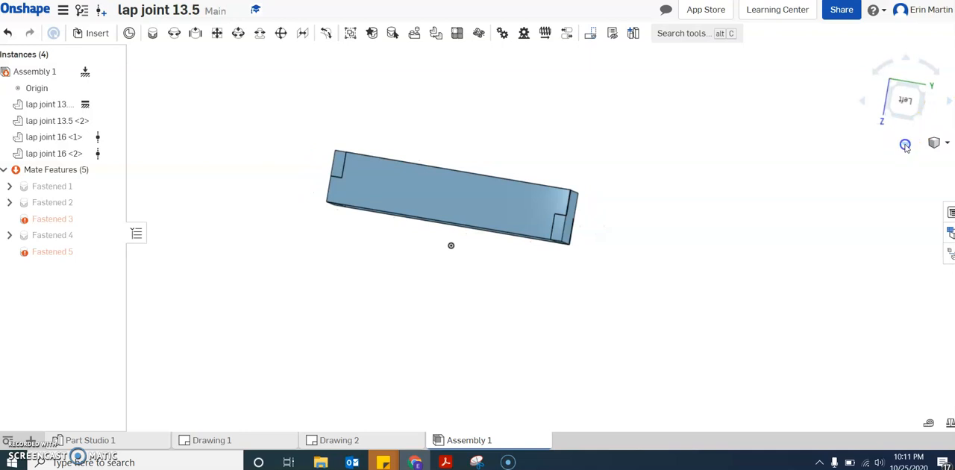
click(905, 144)
click(906, 144)
click(905, 145)
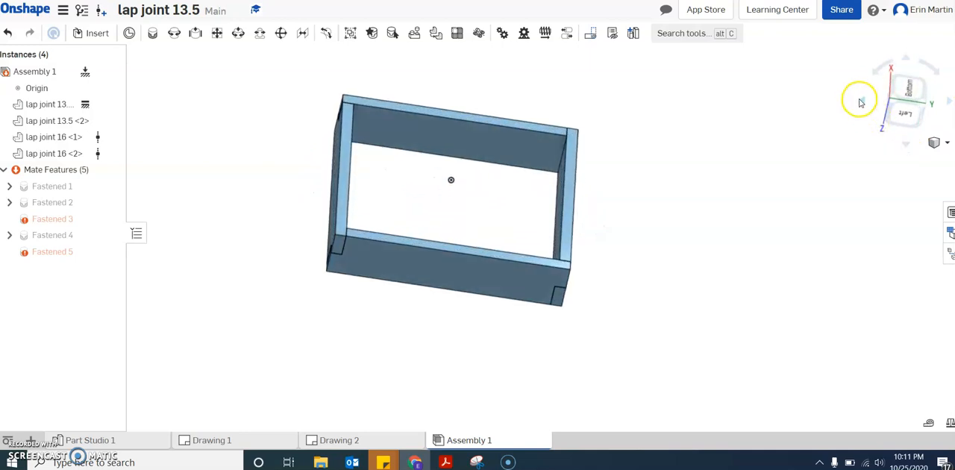
click(949, 104)
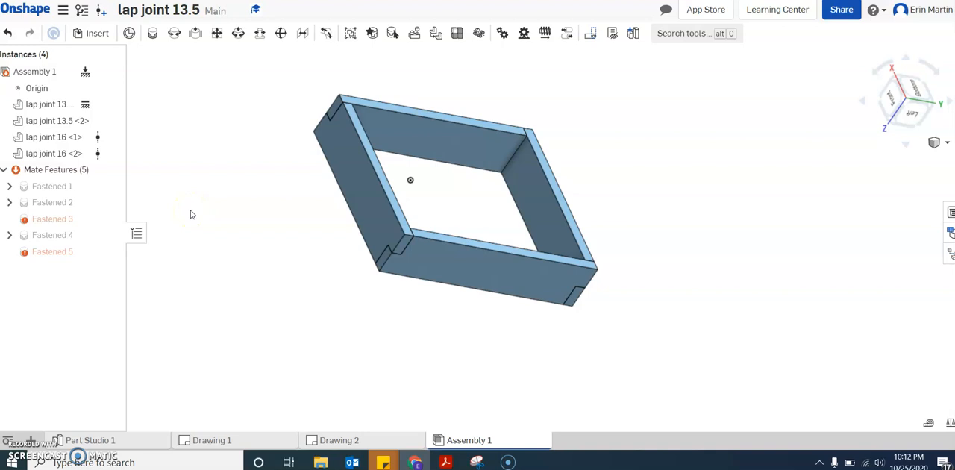
click(52, 251)
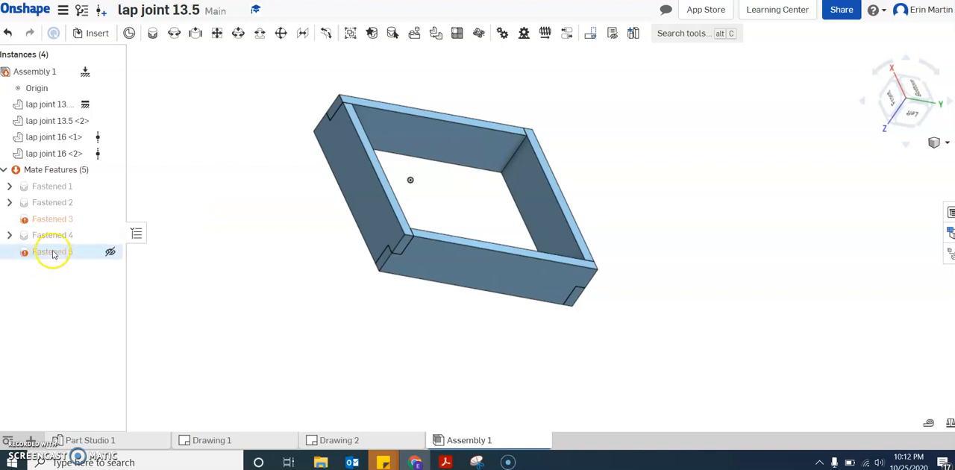
click(179, 190)
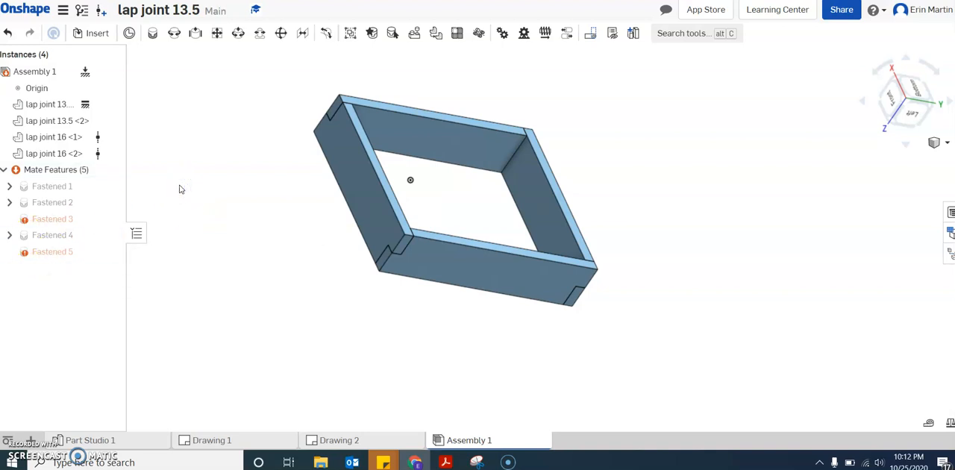